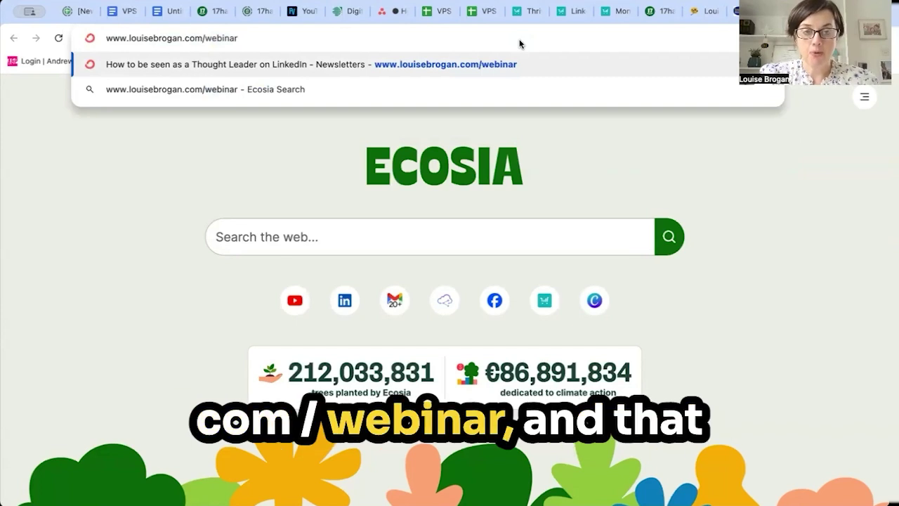
# Step: Load louisebrogan.com/webinar and reveal the full ck.page sign-up address it redirects to
pyautogui.press('Return')
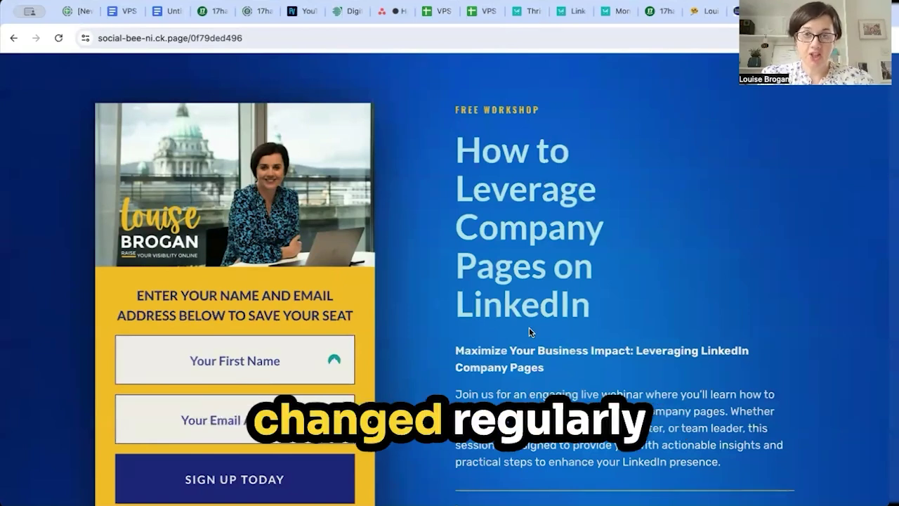
pyautogui.scroll(-4, 529, 331)
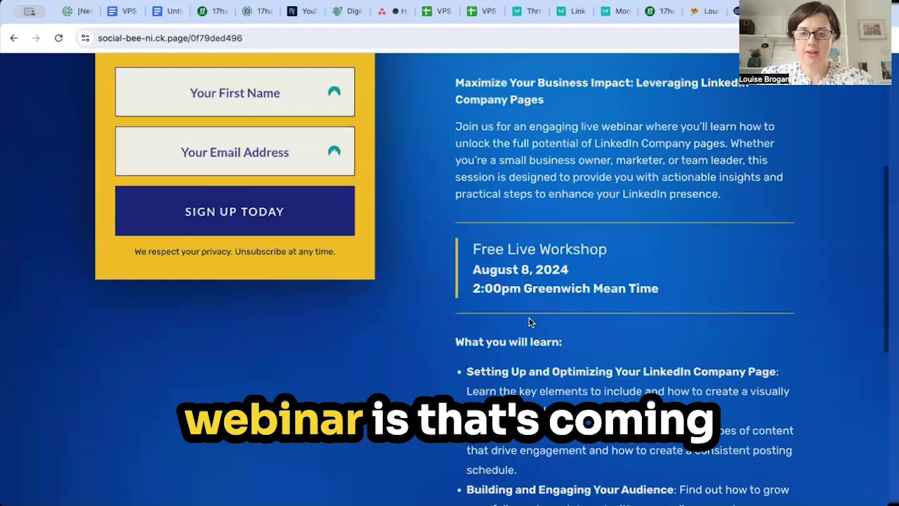
pyautogui.scroll(4, 529, 322)
pyautogui.click(276, 38)
pyautogui.scroll(2, 170, 71)
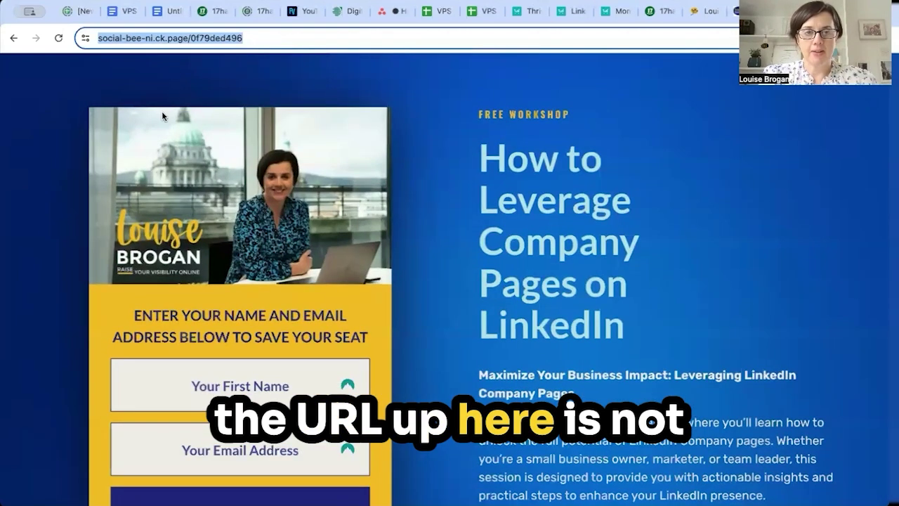
pyautogui.scroll(3, 171, 54)
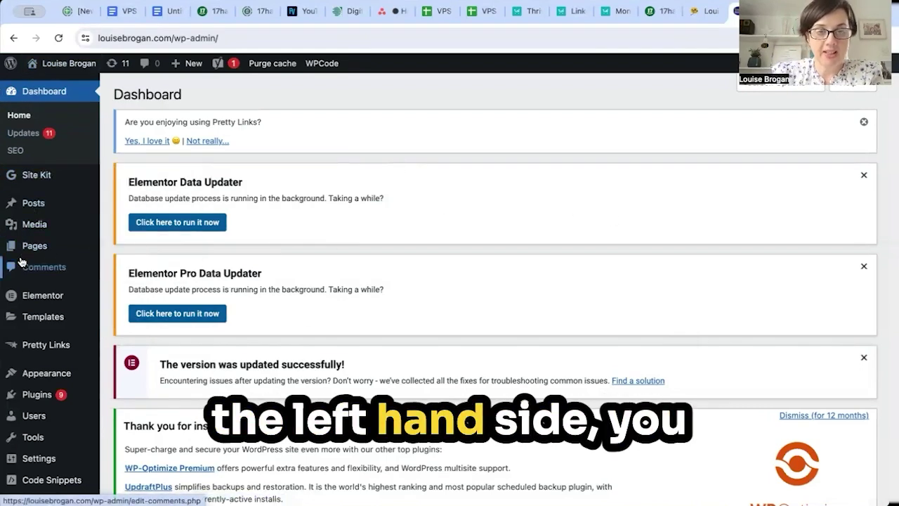
# Step: Move from the Pretty Links list of 47 links through installed plugins to Add Plugins
pyautogui.moveTo(40, 349)
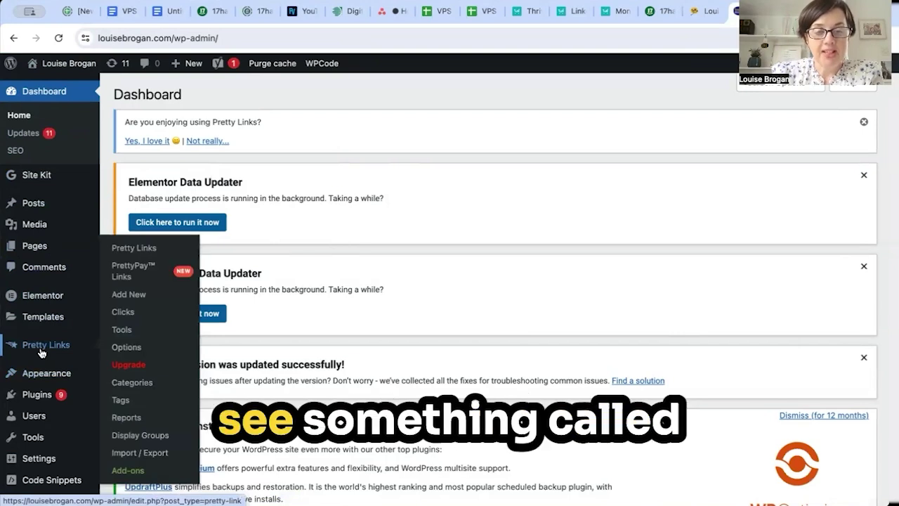
pyautogui.click(40, 349)
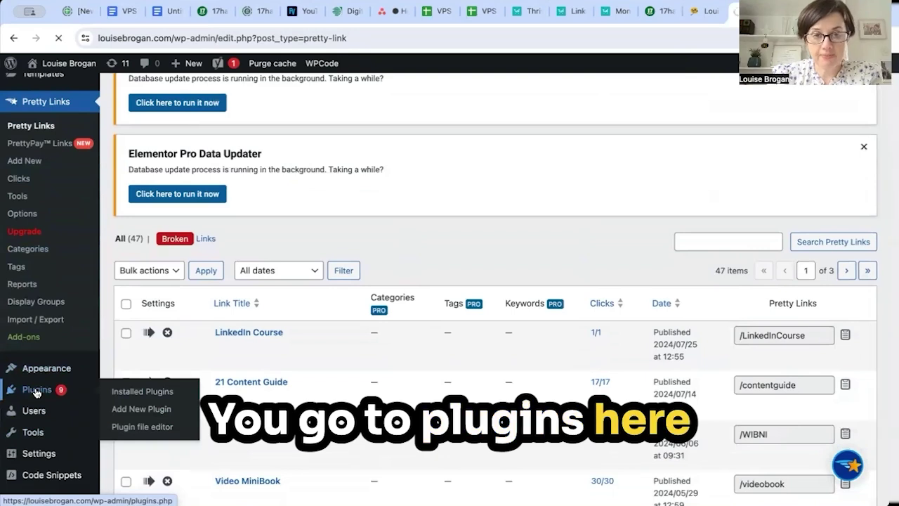
pyautogui.click(36, 390)
pyautogui.click(202, 102)
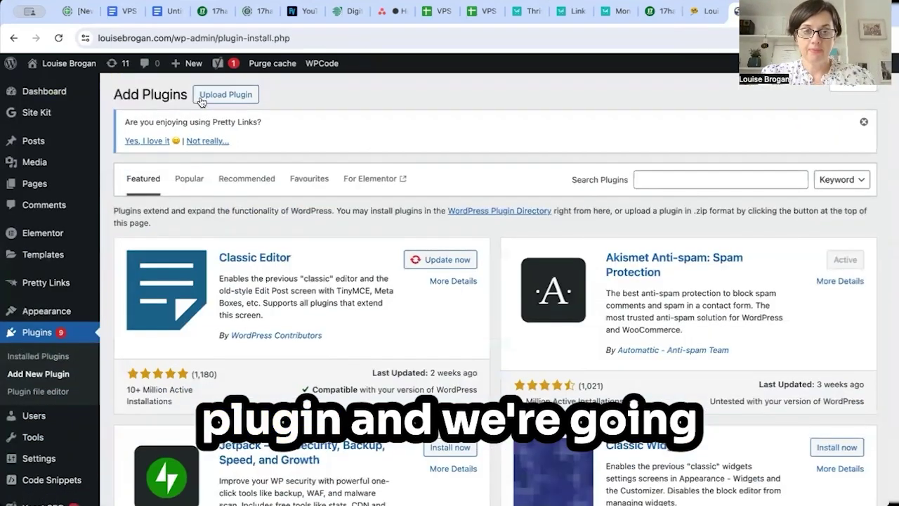
# Step: Search plugins for 'prettylinks', confirm Pretty Links 3.6.2 is installed, and return to the links list
pyautogui.click(639, 179)
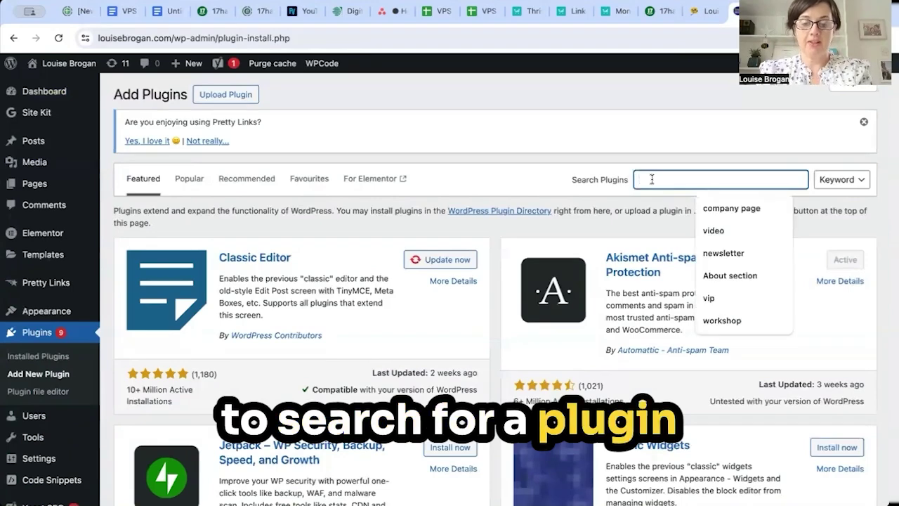
pyautogui.write('prettylinks')
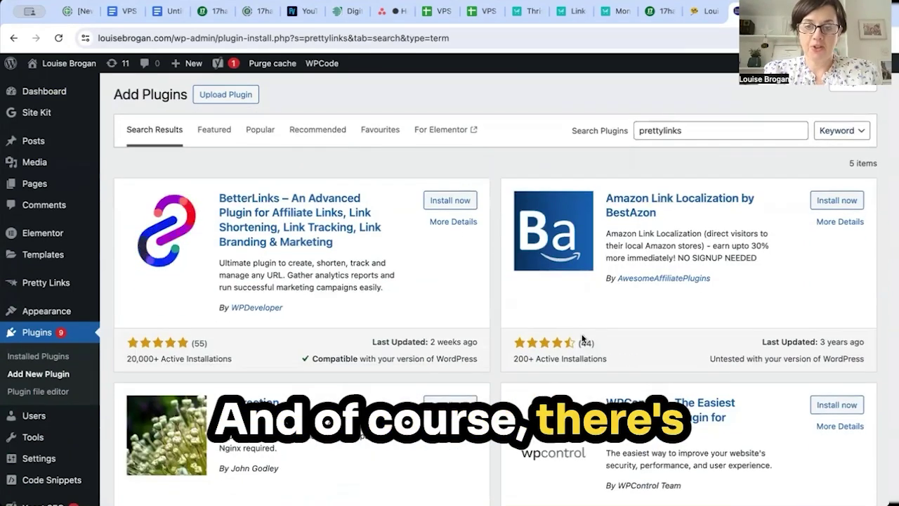
pyautogui.scroll(-5, 482, 377)
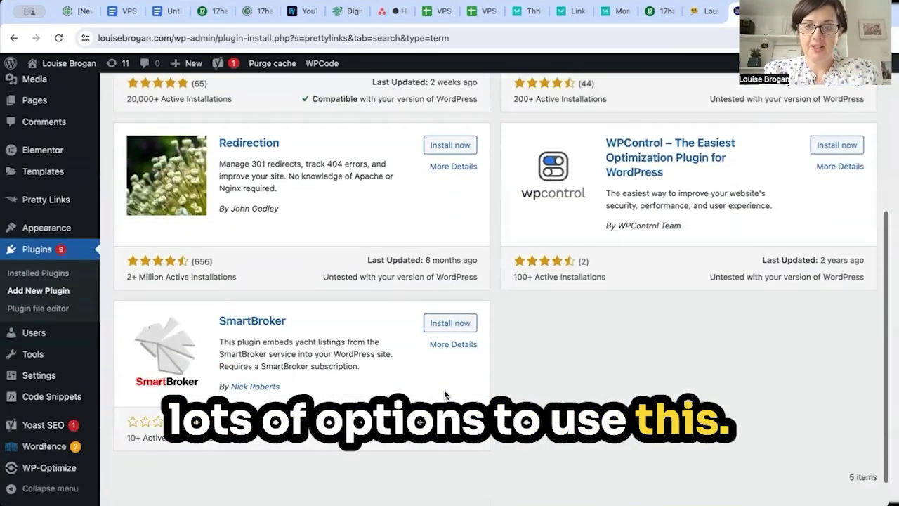
pyautogui.scroll(5, 444, 389)
pyautogui.scroll(-1, 436, 390)
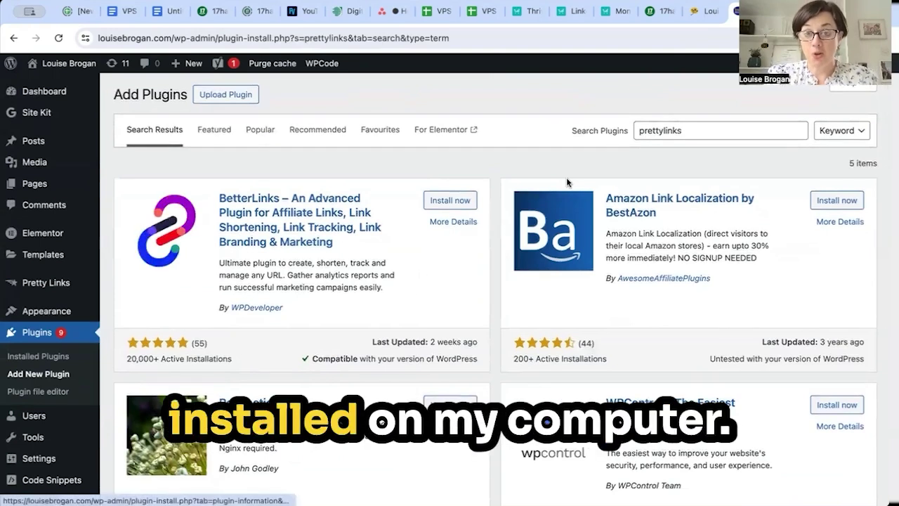
pyautogui.click(56, 354)
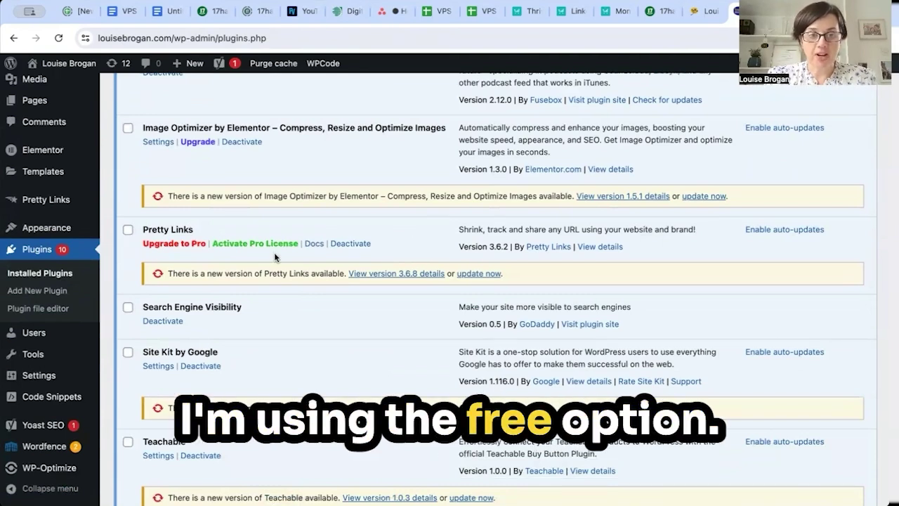
pyautogui.click(35, 202)
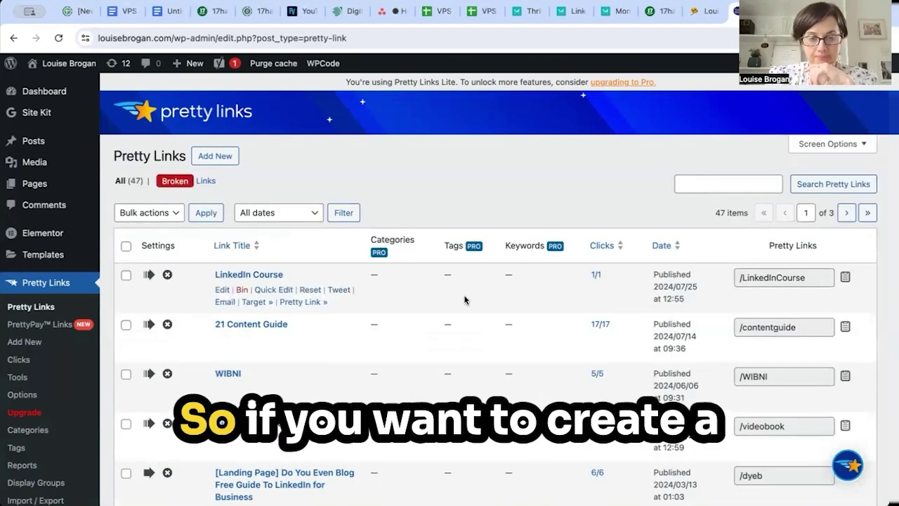
pyautogui.click(216, 161)
pyautogui.click(864, 184)
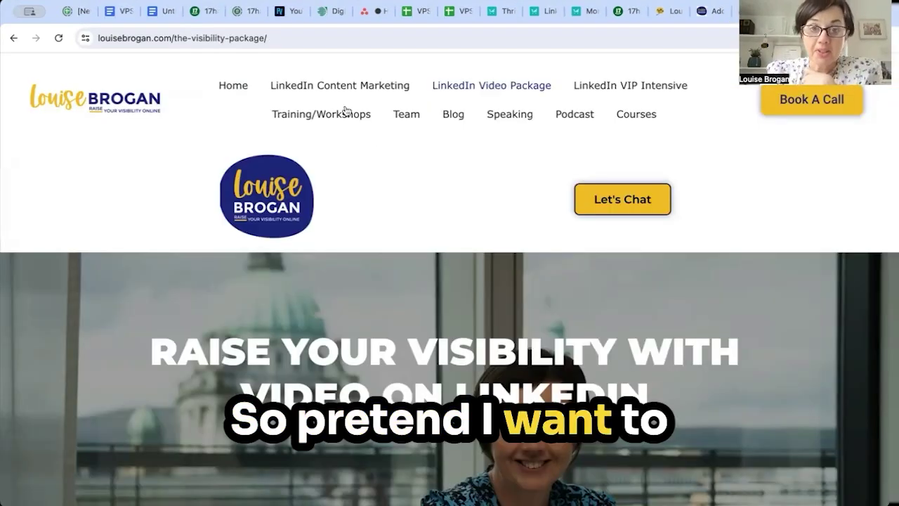
pyautogui.moveTo(294, 38); pyautogui.dragTo(33, 44)
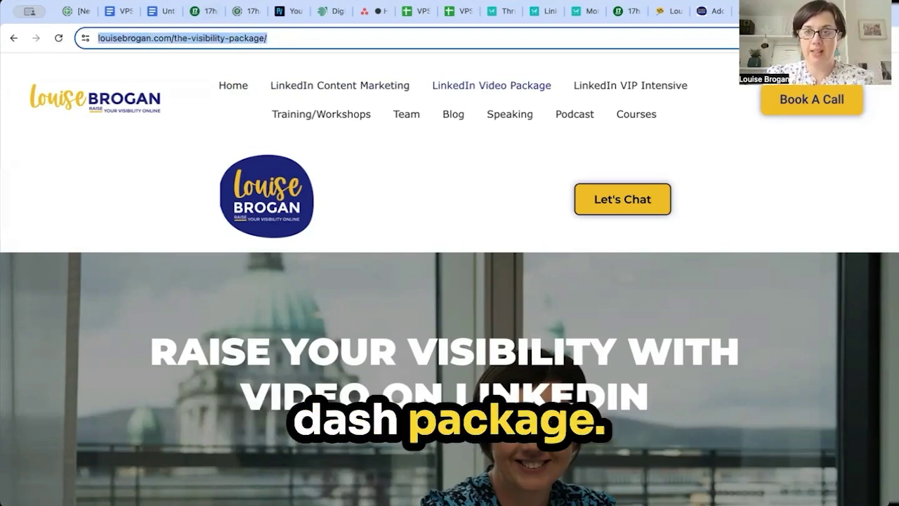
pyautogui.click(707, 11)
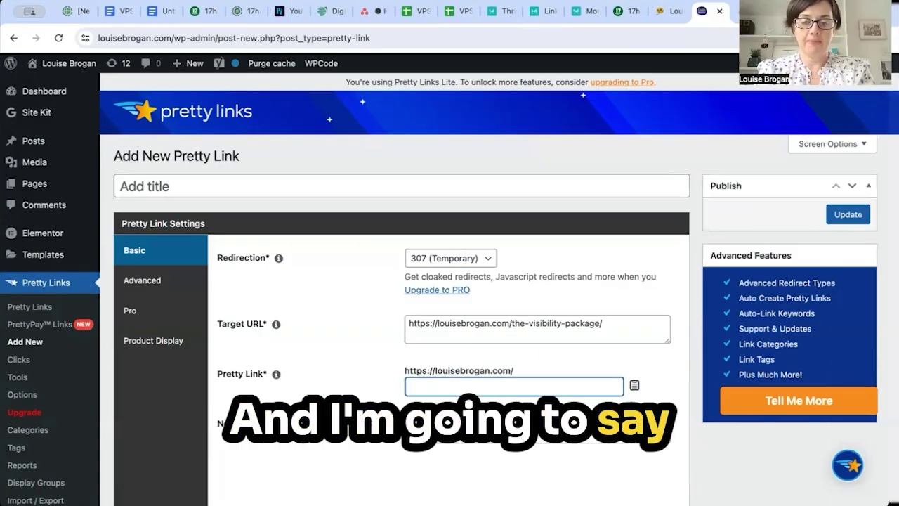
# Step: Set the slug to VP and publish the LinkedIn Video Package link
pyautogui.write('VP')
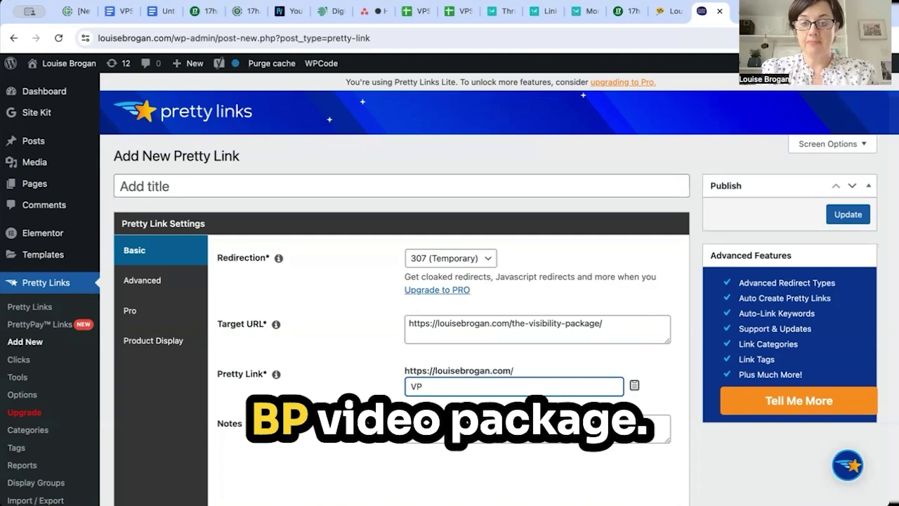
pyautogui.click(848, 215)
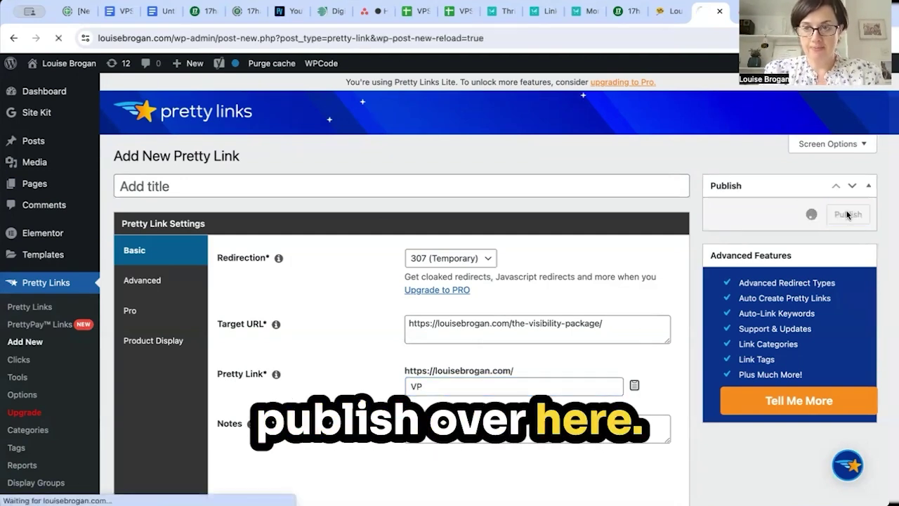
pyautogui.scroll(-2, 589, 326)
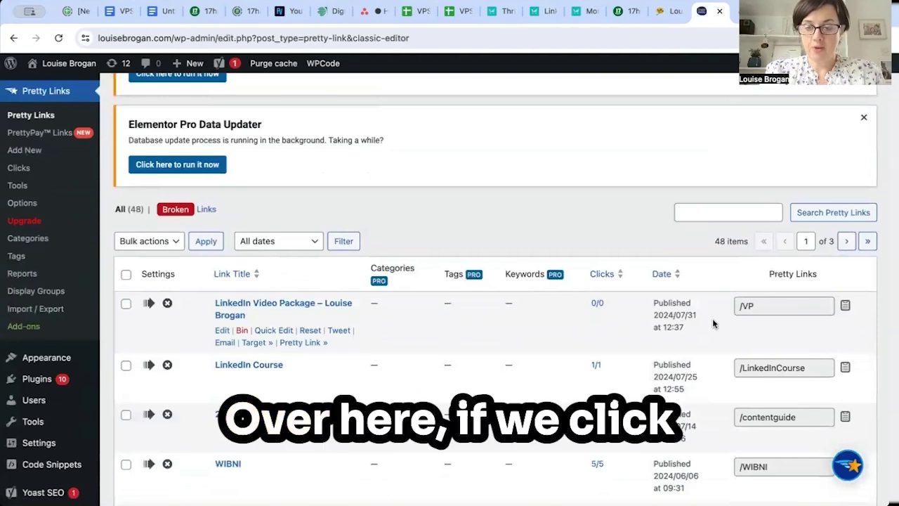
pyautogui.click(845, 309)
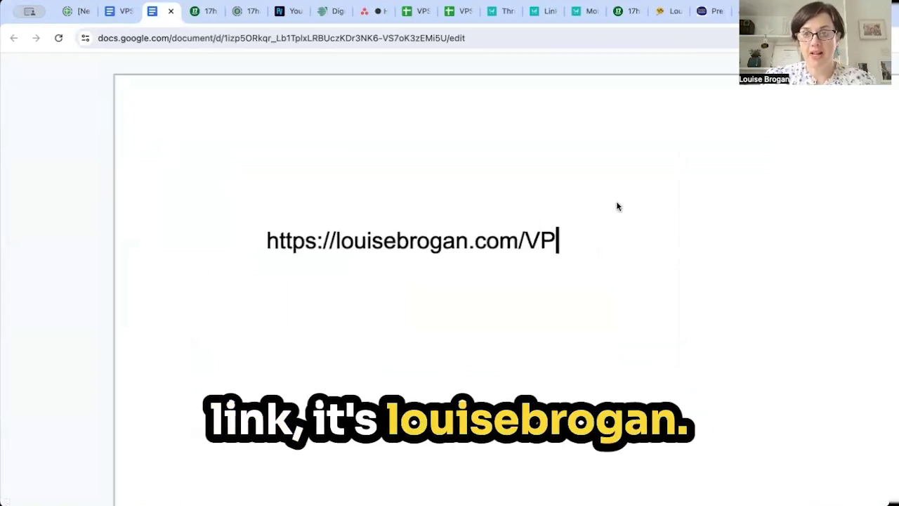
pyautogui.click(710, 13)
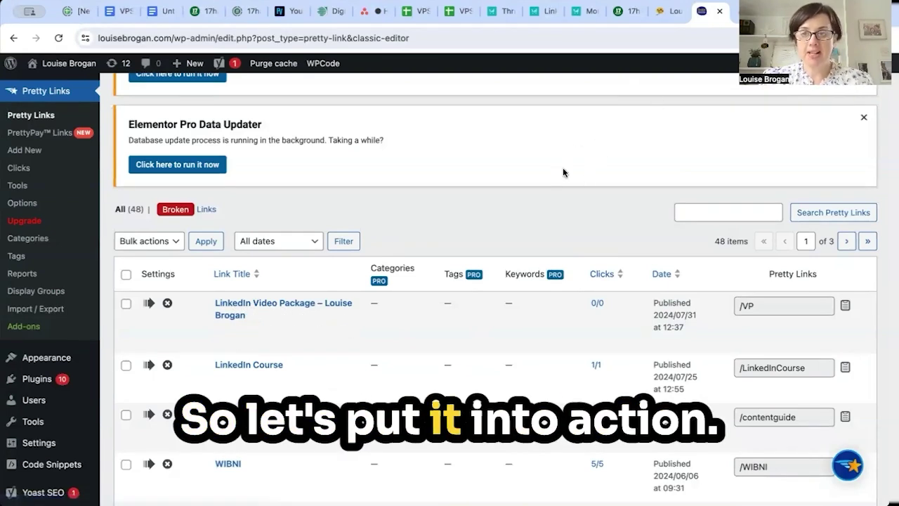
# Step: Open louisebrogan.com/VP in a new tab to confirm it reaches the visibility-package page
pyautogui.hotkey('ctrl', 't')
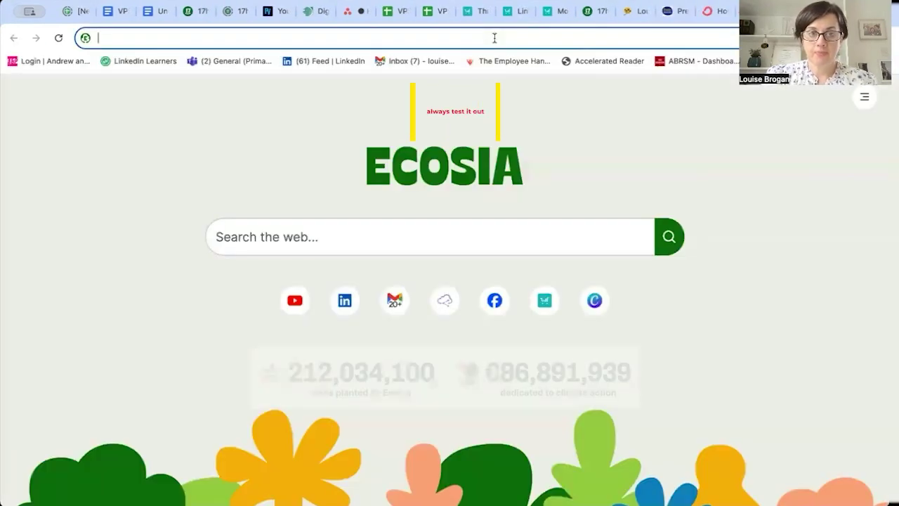
pyautogui.hotkey('ctrl', 'v')
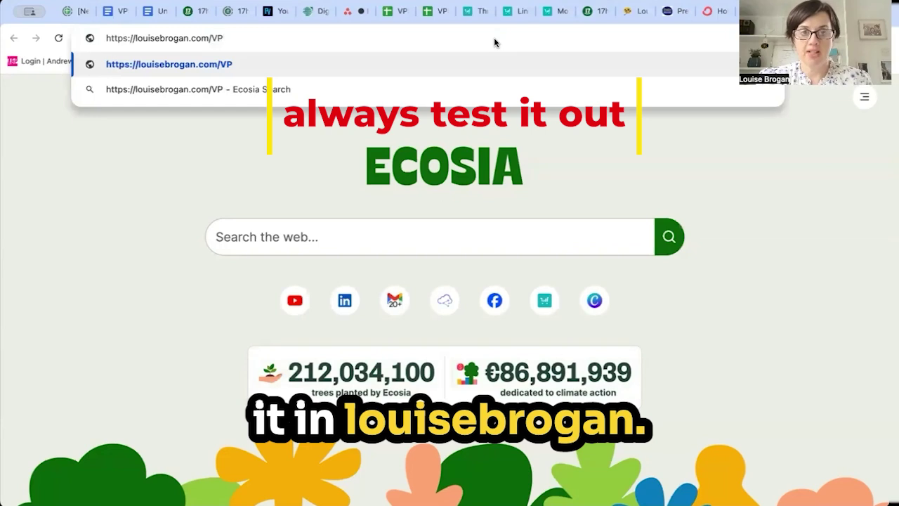
pyautogui.press('Return')
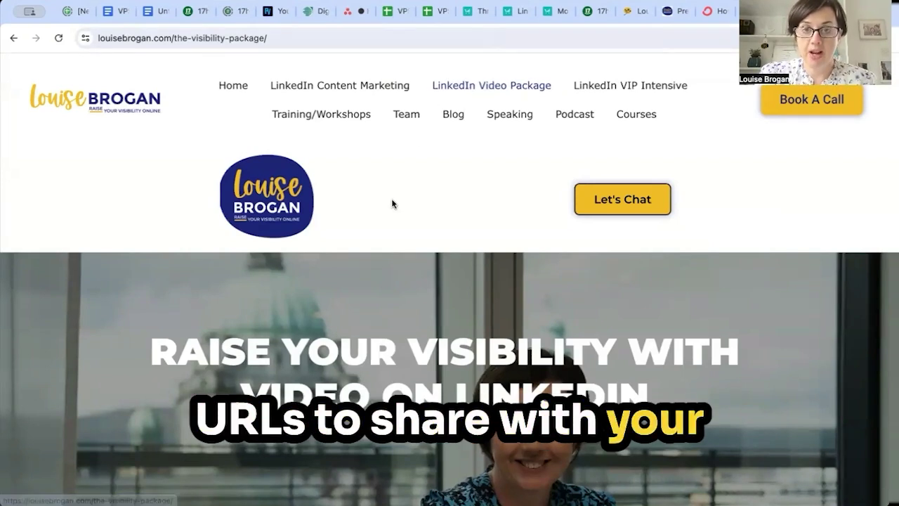
pyautogui.click(671, 12)
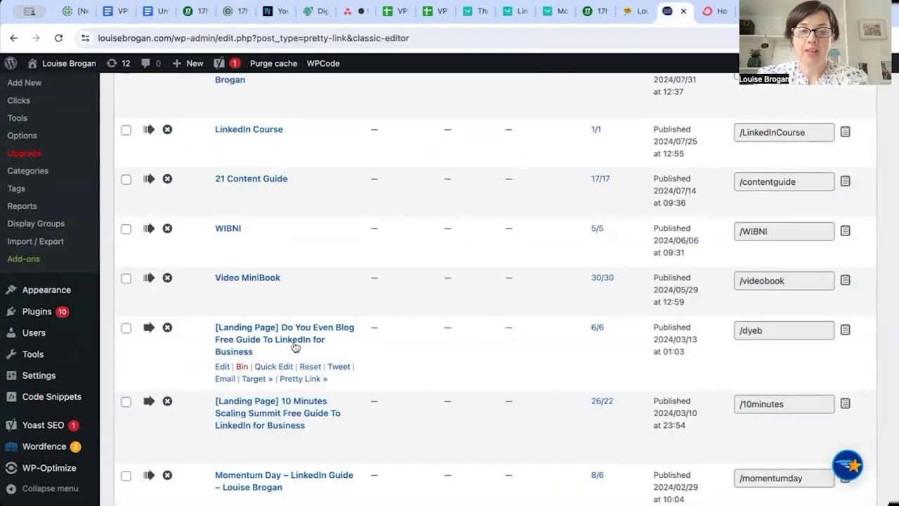
# Step: Open the LinkedIn Workbook link and select its socialbee.teachable.com target URL
pyautogui.scroll(-4, 411, 333)
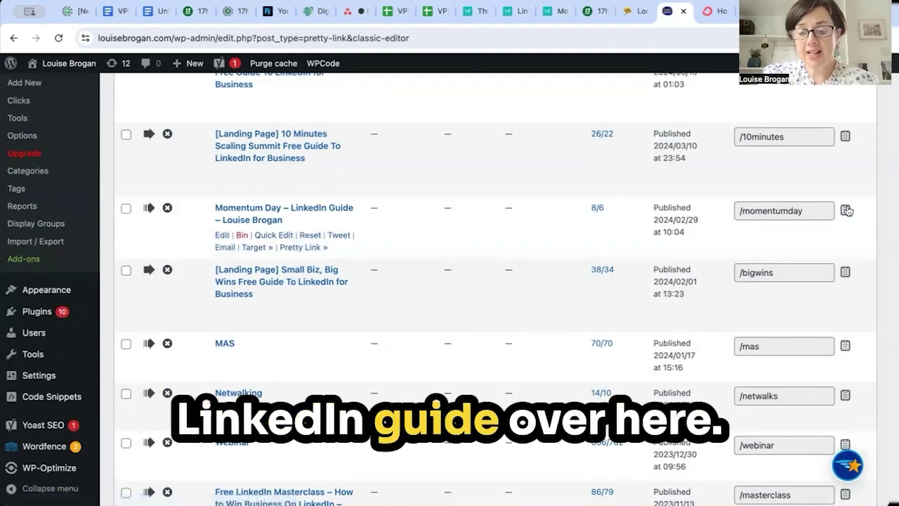
pyautogui.scroll(-5, 618, 333)
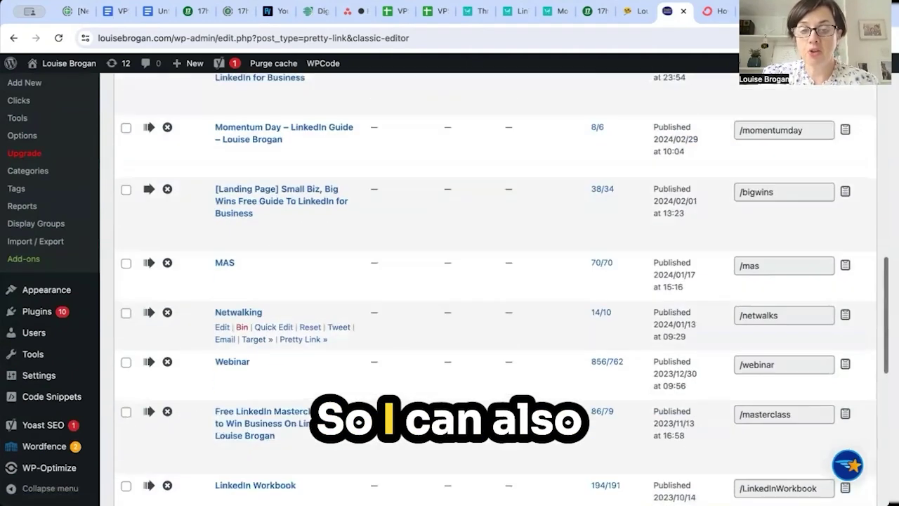
pyautogui.scroll(-3, 253, 237)
pyautogui.scroll(2, 253, 237)
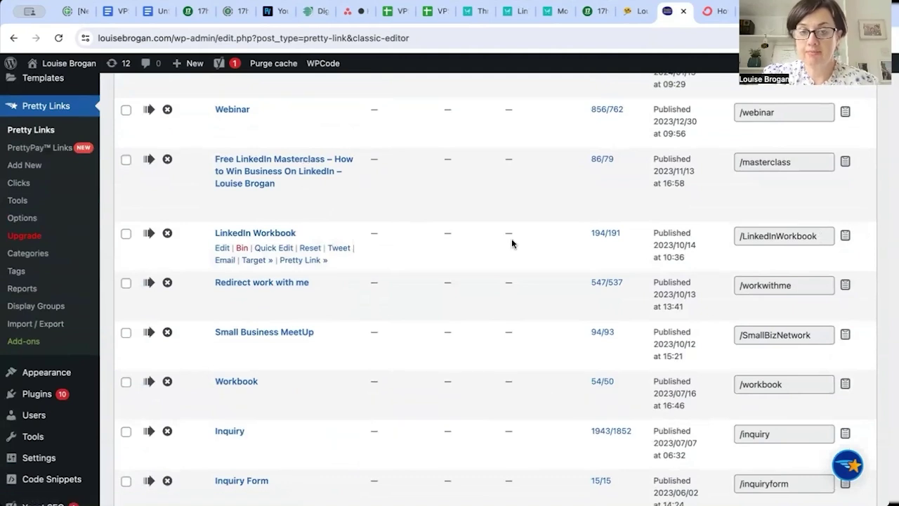
pyautogui.click(267, 233)
pyautogui.scroll(-2, 403, 276)
pyautogui.scroll(-1, 403, 276)
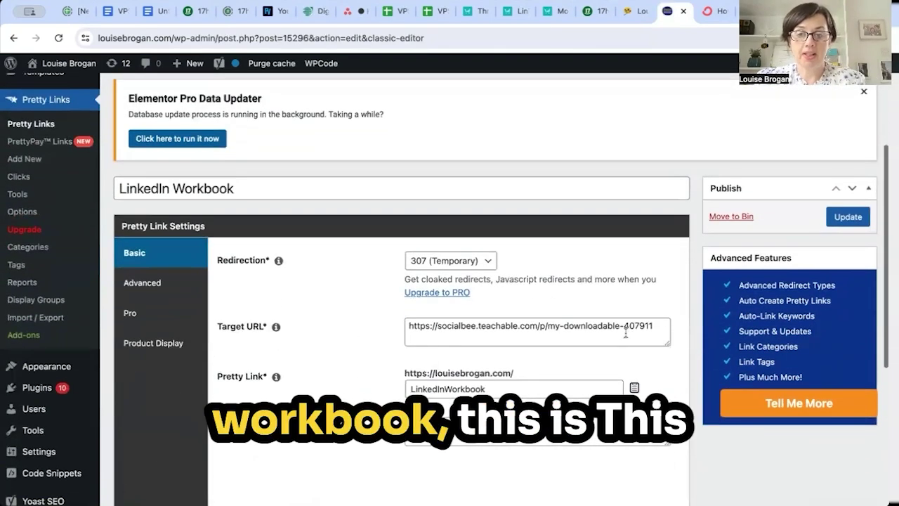
pyautogui.tripleClick(419, 335)
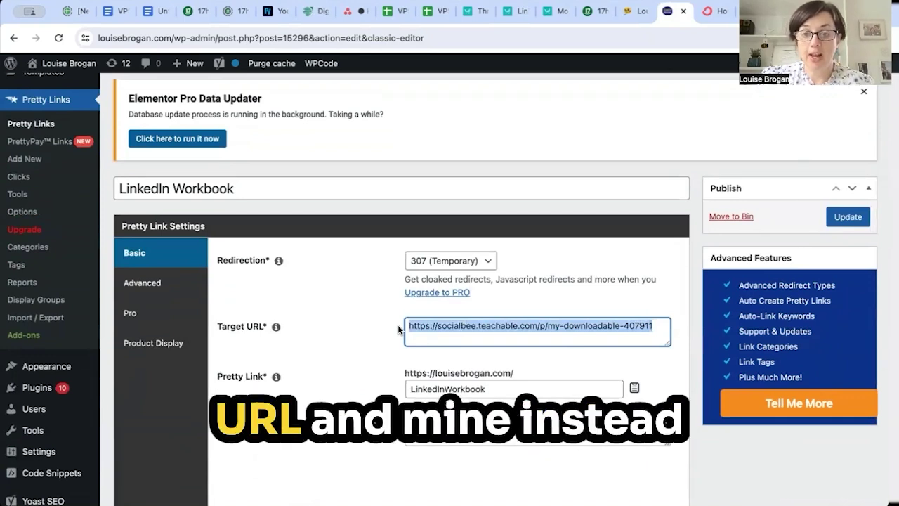